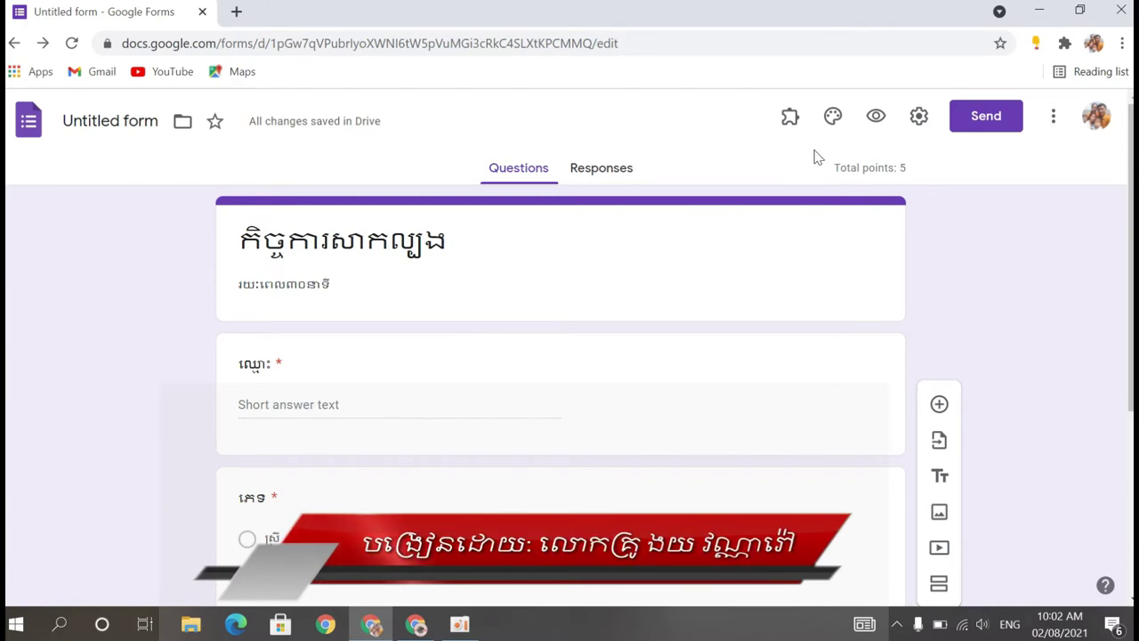
# Add the collaborator's e-mail to the Untitled form with the Editor role and send the invitation
pyautogui.click(1053, 121)
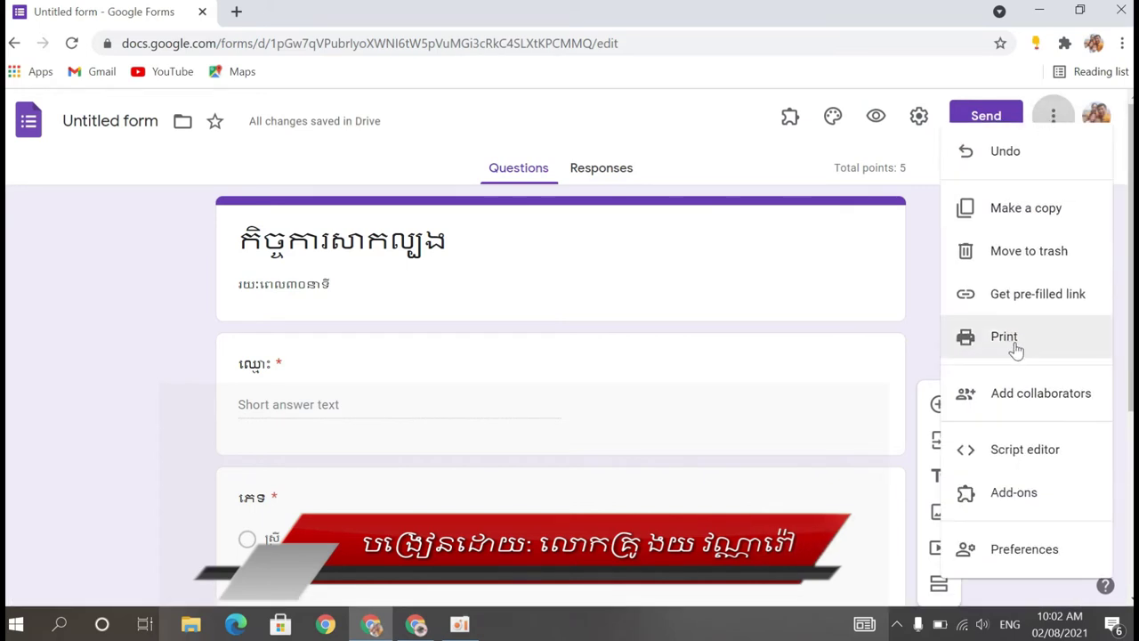
pyautogui.click(1019, 400)
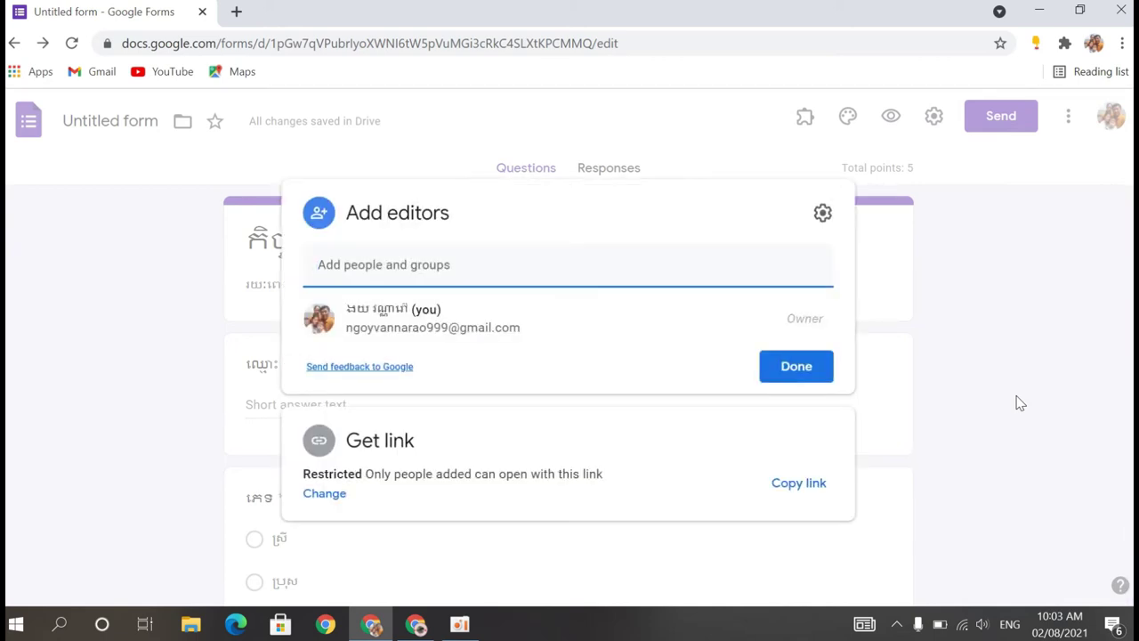
pyautogui.click(391, 267)
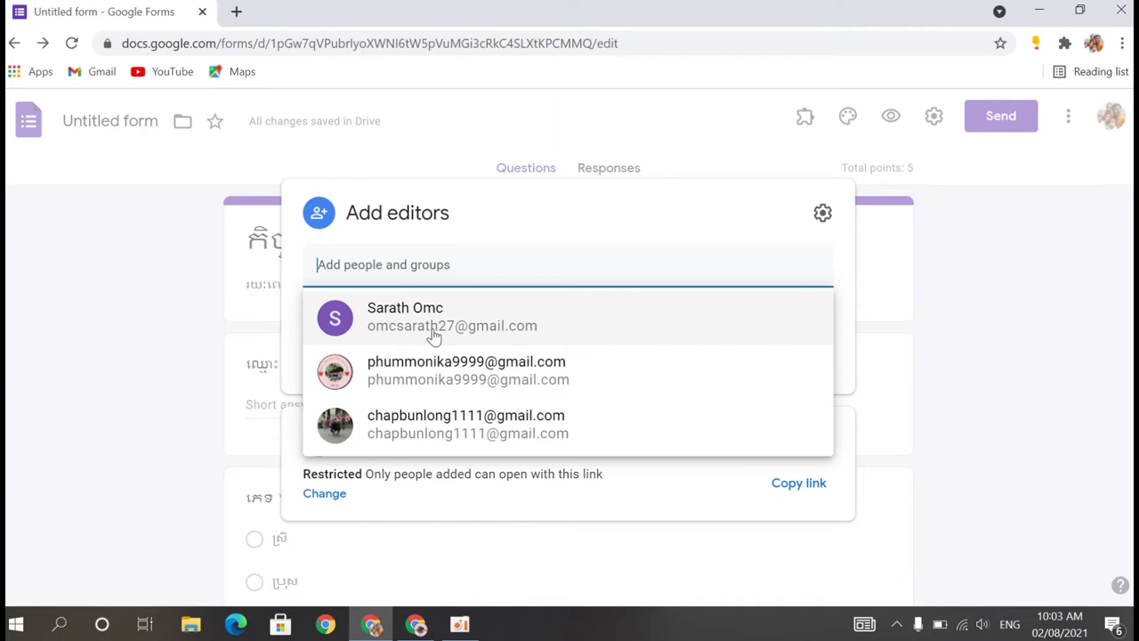
pyautogui.click(386, 370)
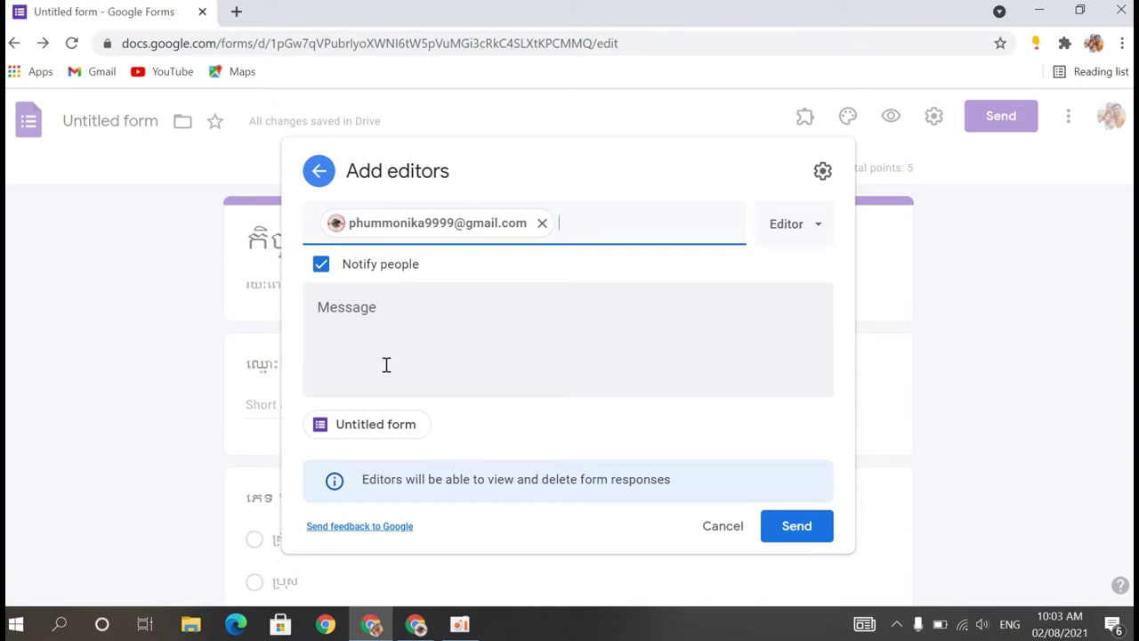
pyautogui.click(799, 226)
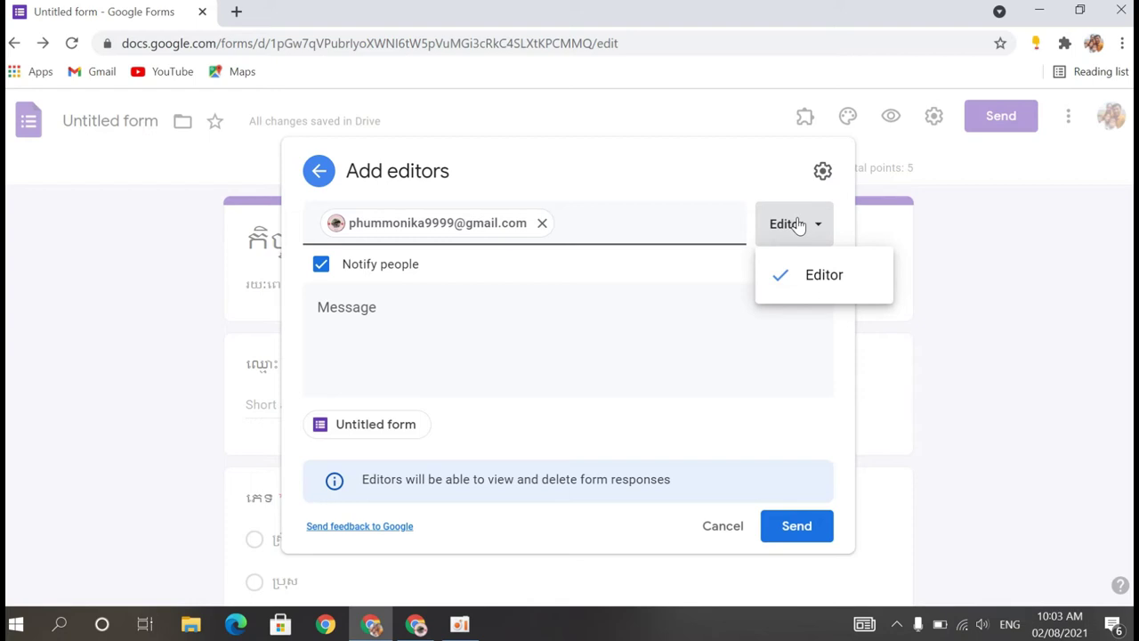
pyautogui.click(834, 281)
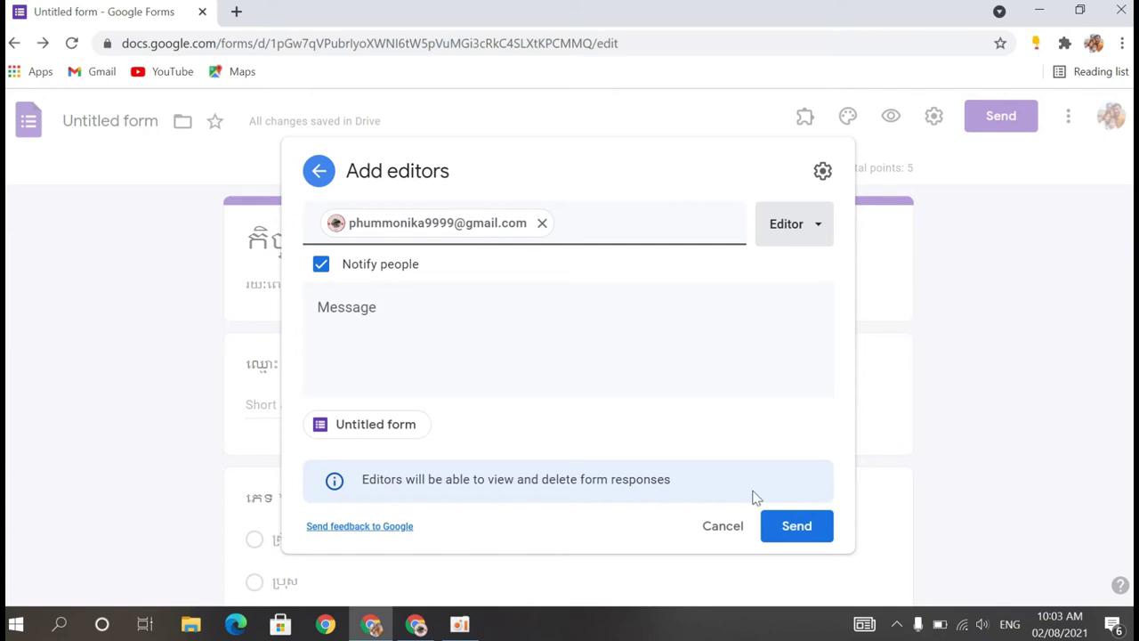
pyautogui.click(784, 525)
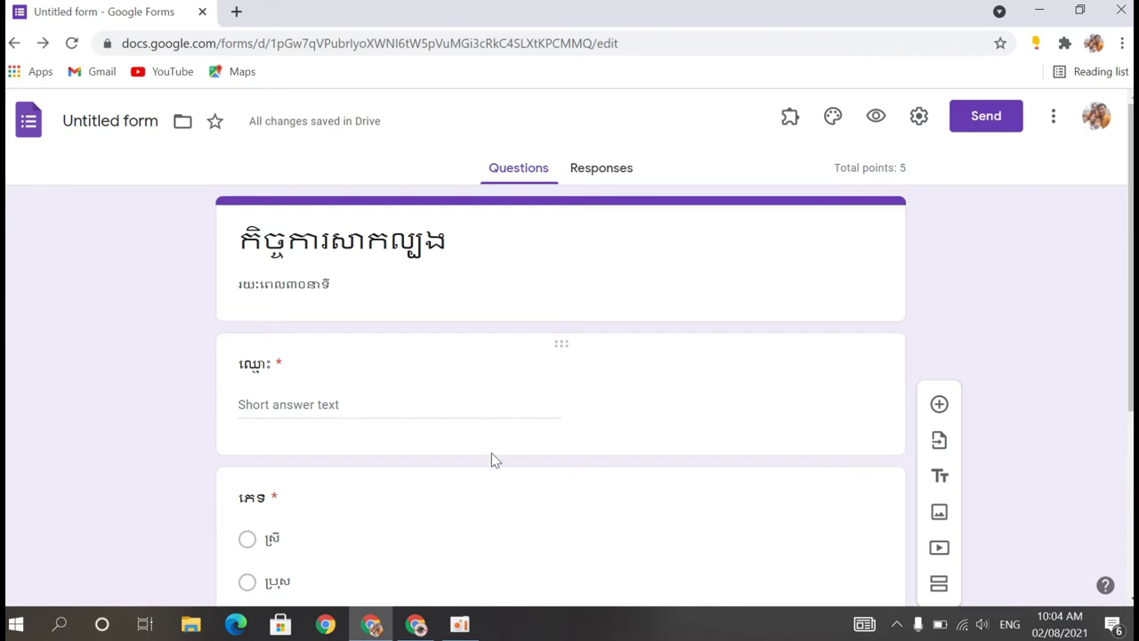
# Switch to the collaborator's Chrome window, go to Google Forms and open the shared Untitled form
pyautogui.click(420, 626)
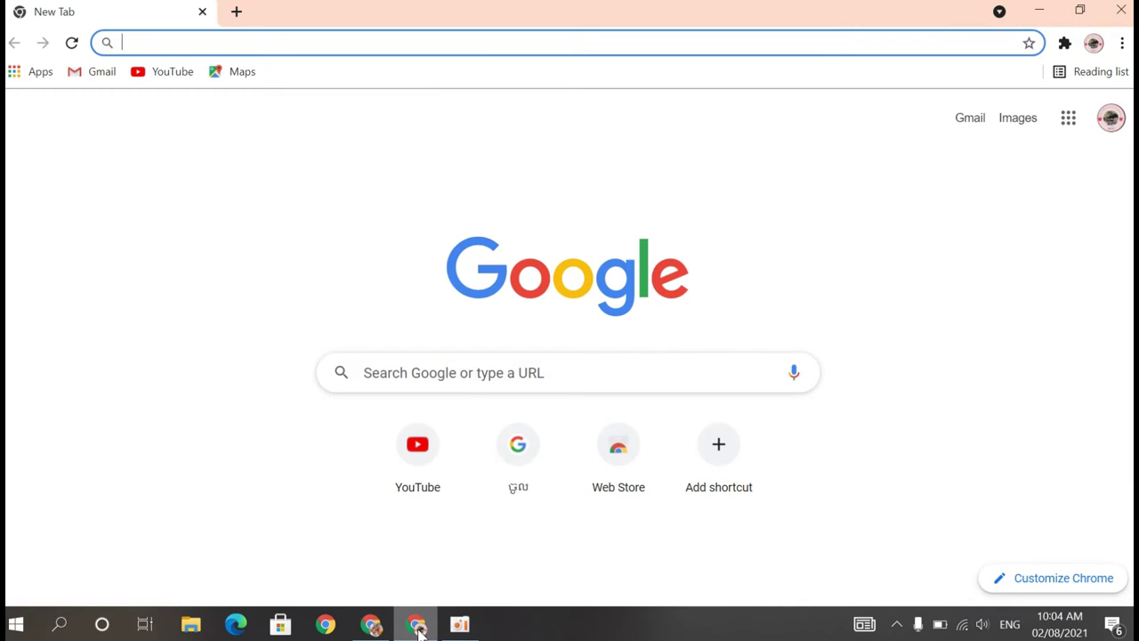
pyautogui.click(1068, 117)
pyautogui.moveTo(1128, 247); pyautogui.dragTo(1129, 466)
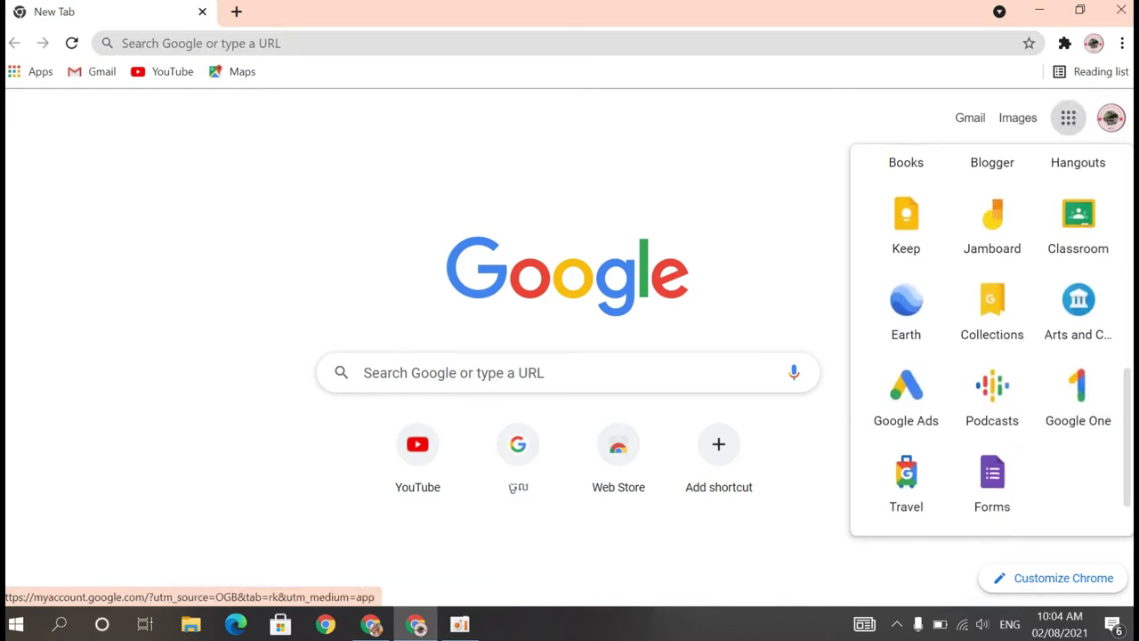
pyautogui.click(1009, 490)
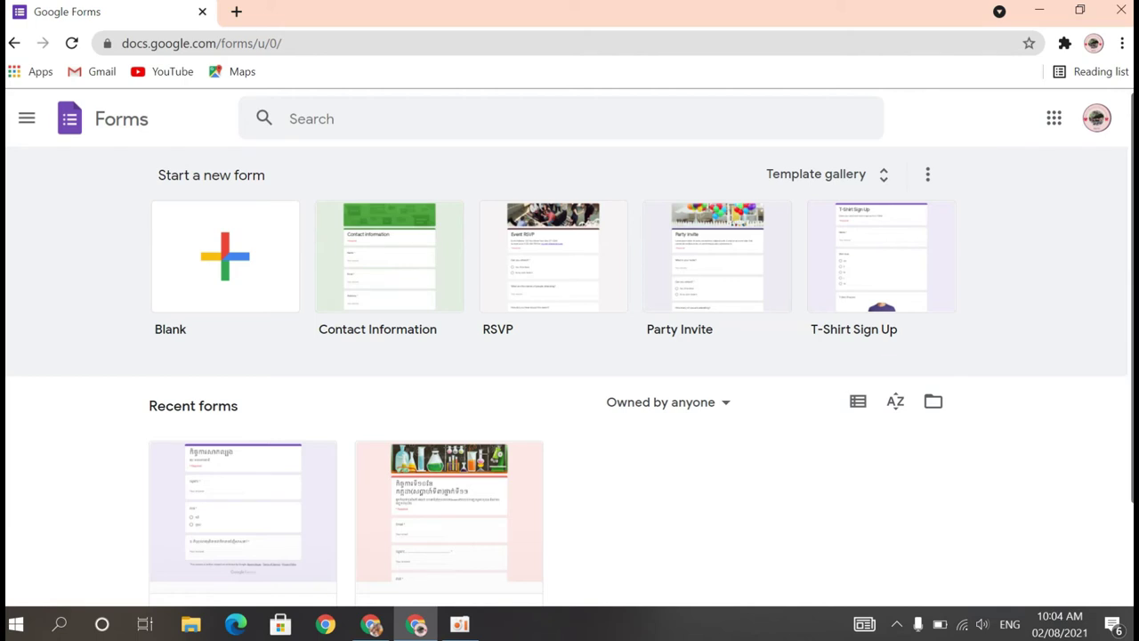
pyautogui.scroll(-1, 1128, 261)
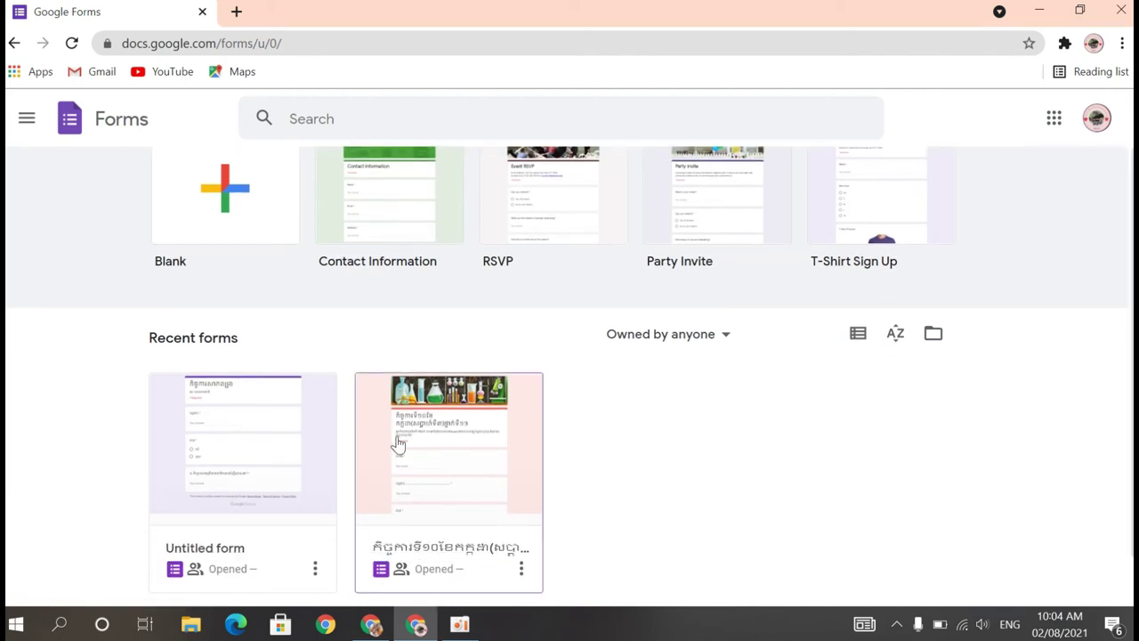
pyautogui.click(270, 422)
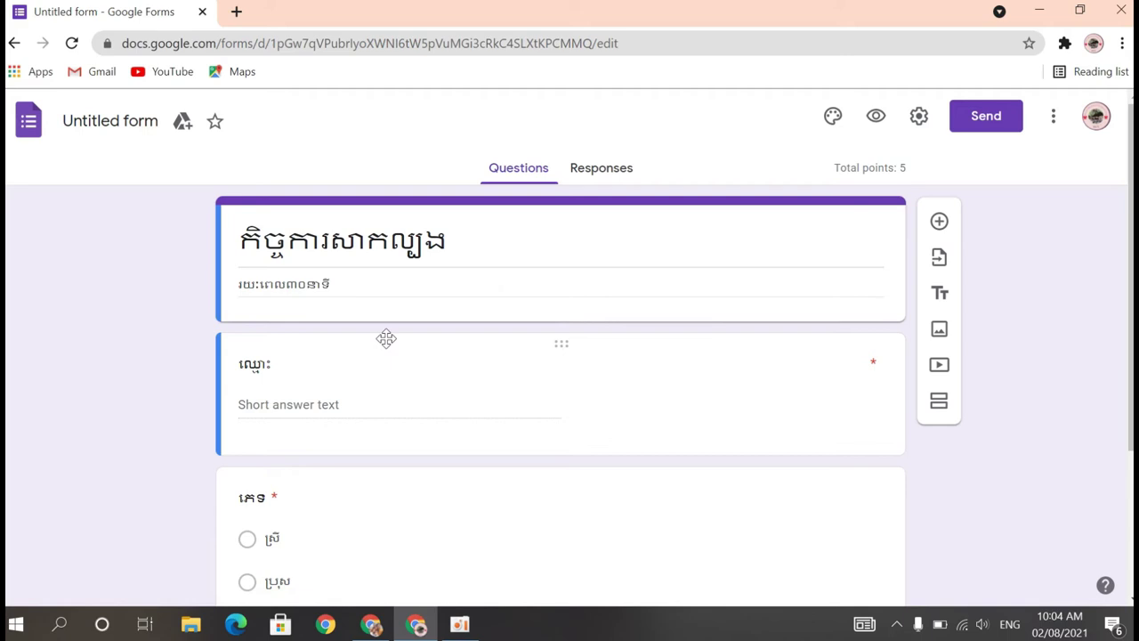
# Change the two options of the gender question (ភេទ) to "Female" and "Male"
pyautogui.click(278, 539)
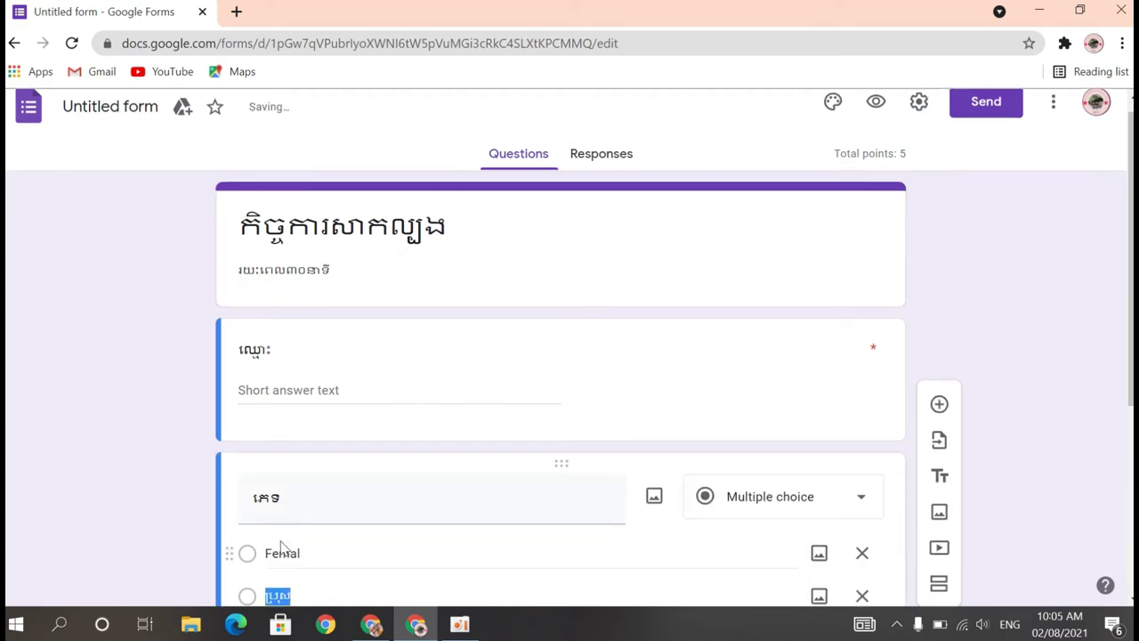
pyautogui.write('Male')
pyautogui.doubleClick(300, 555)
pyautogui.click(305, 554)
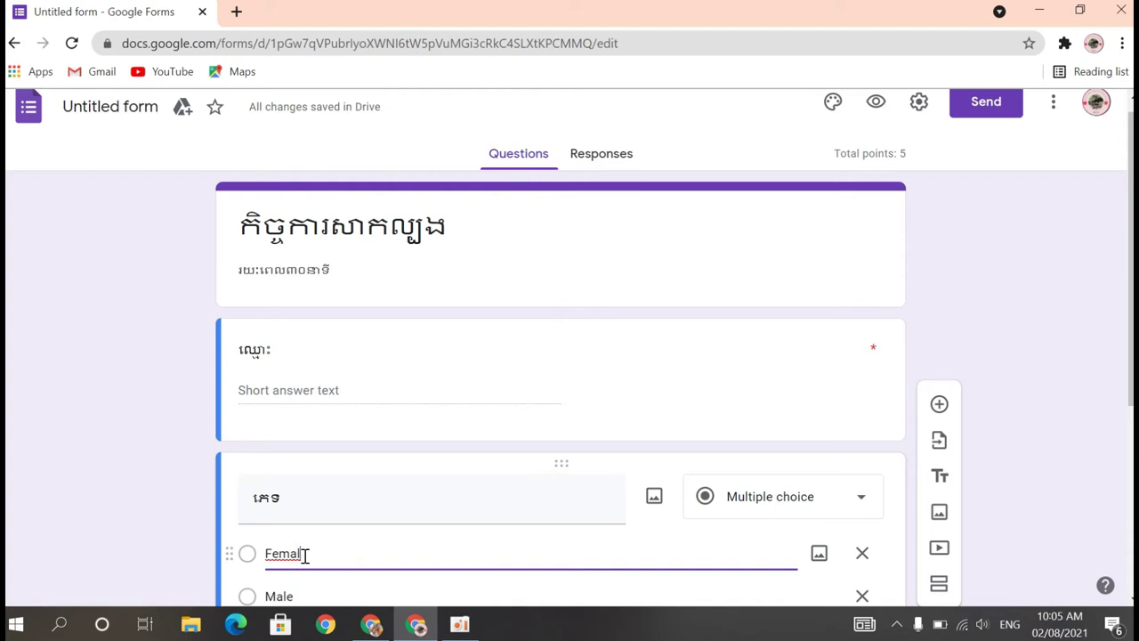
pyautogui.write('e')
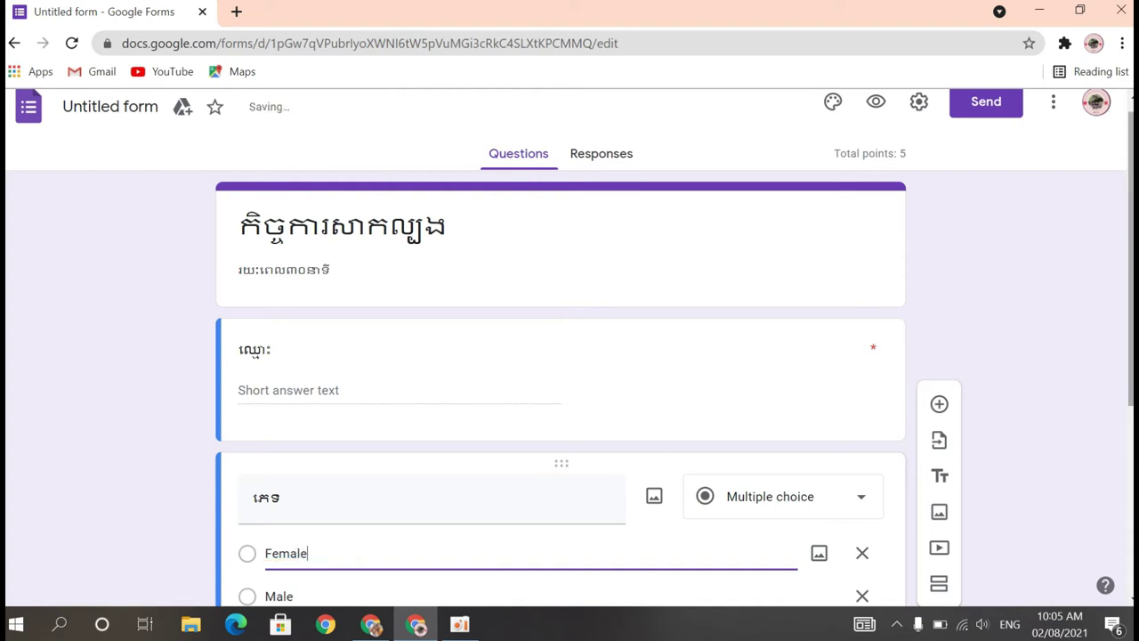
# Select question ១ in the collaborator's form, and check the edited gender options in the owner's Chrome window
pyautogui.scroll(-4, 570, 356)
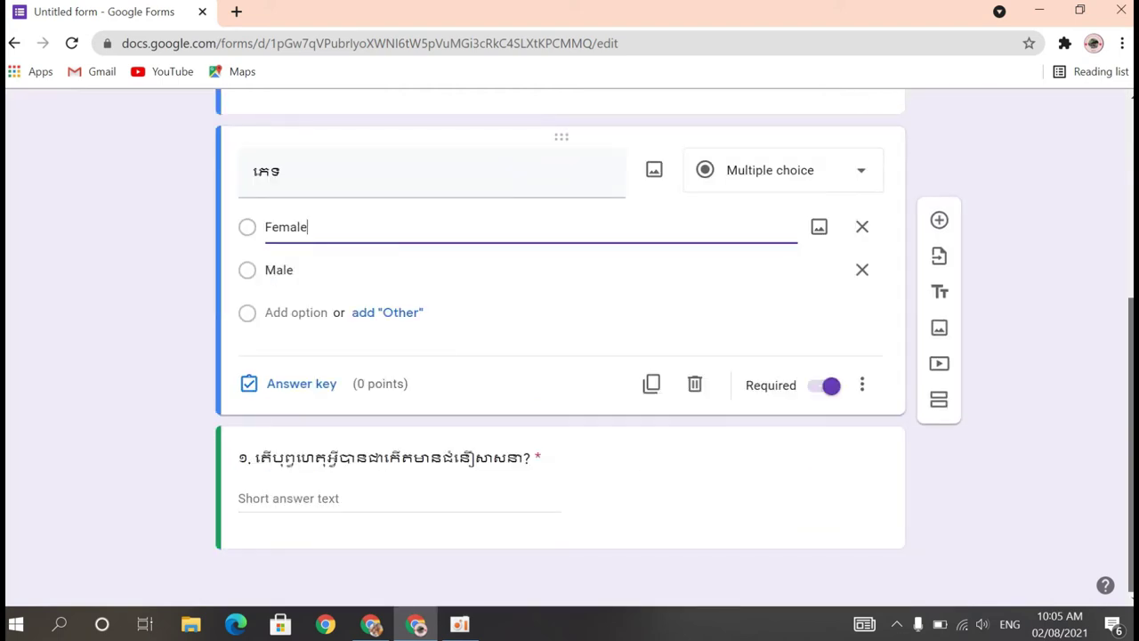
pyautogui.scroll(1, 536, 415)
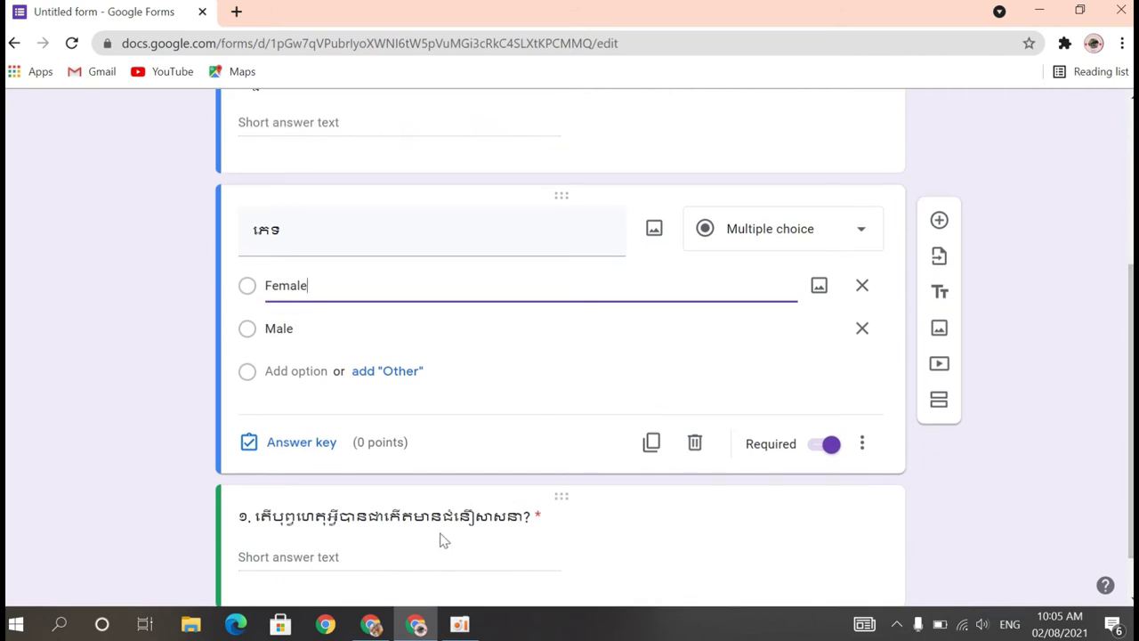
pyautogui.click(441, 525)
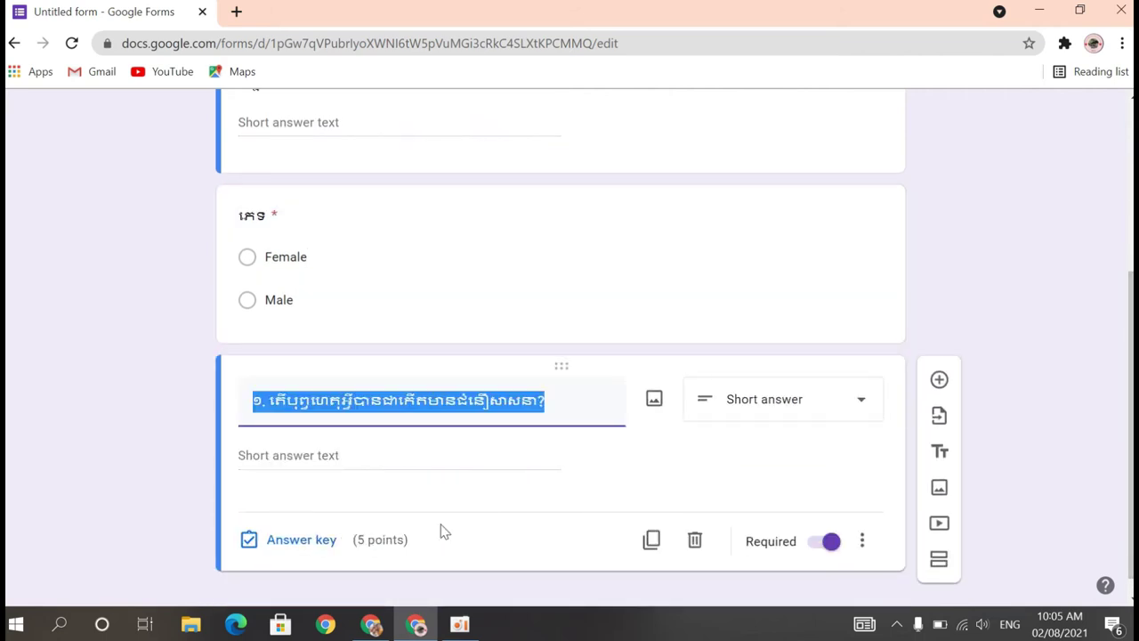
pyautogui.click(372, 625)
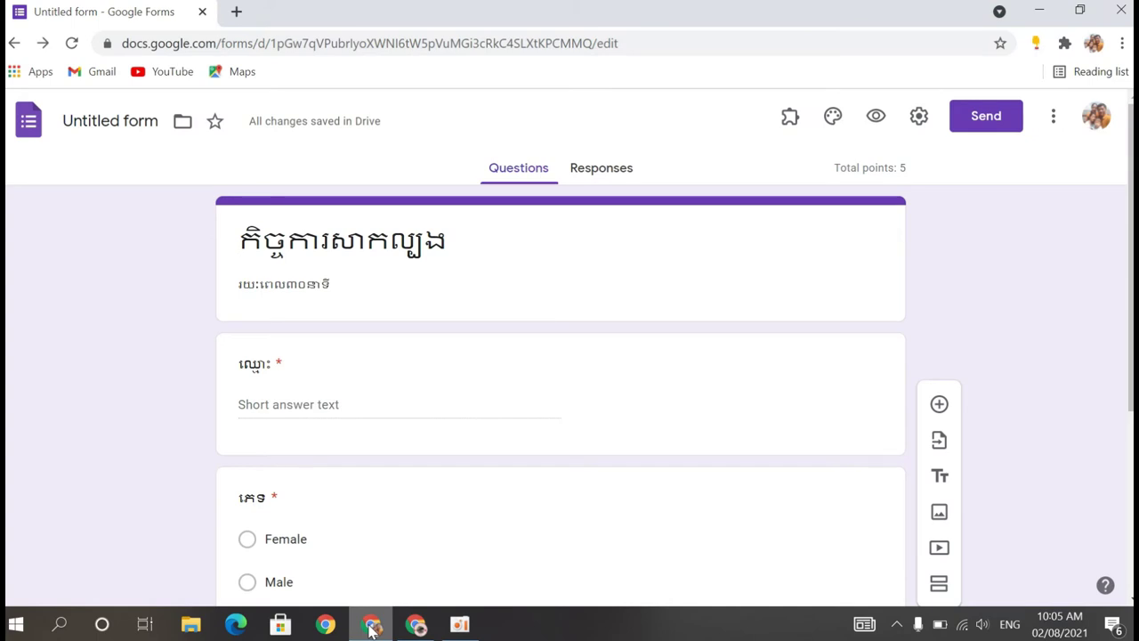
pyautogui.scroll(-3, 569, 356)
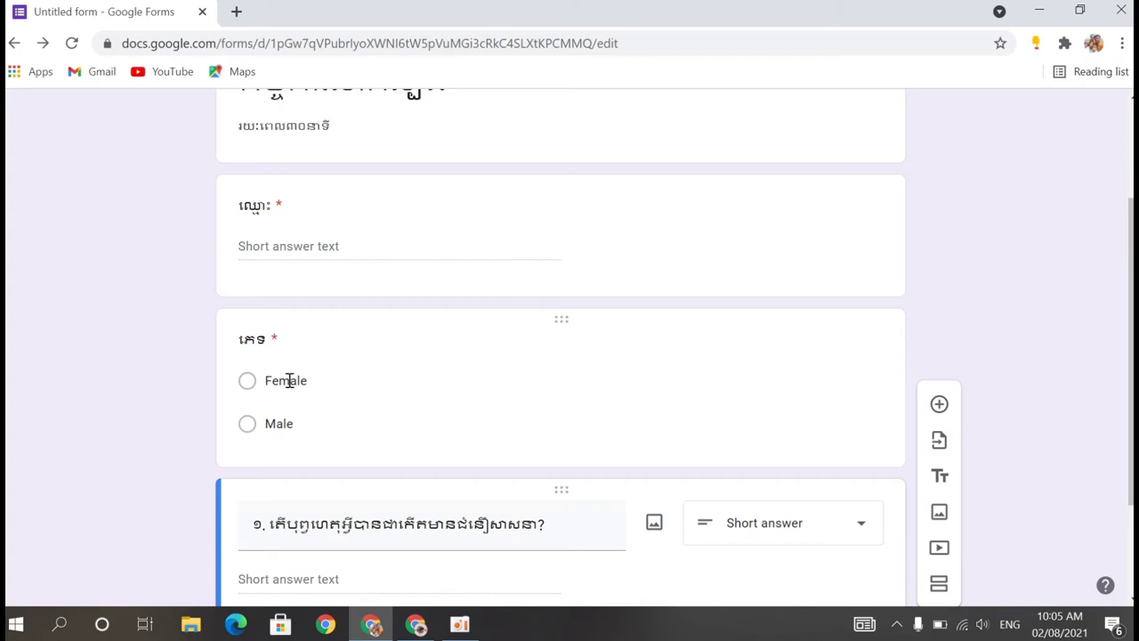
pyautogui.click(346, 370)
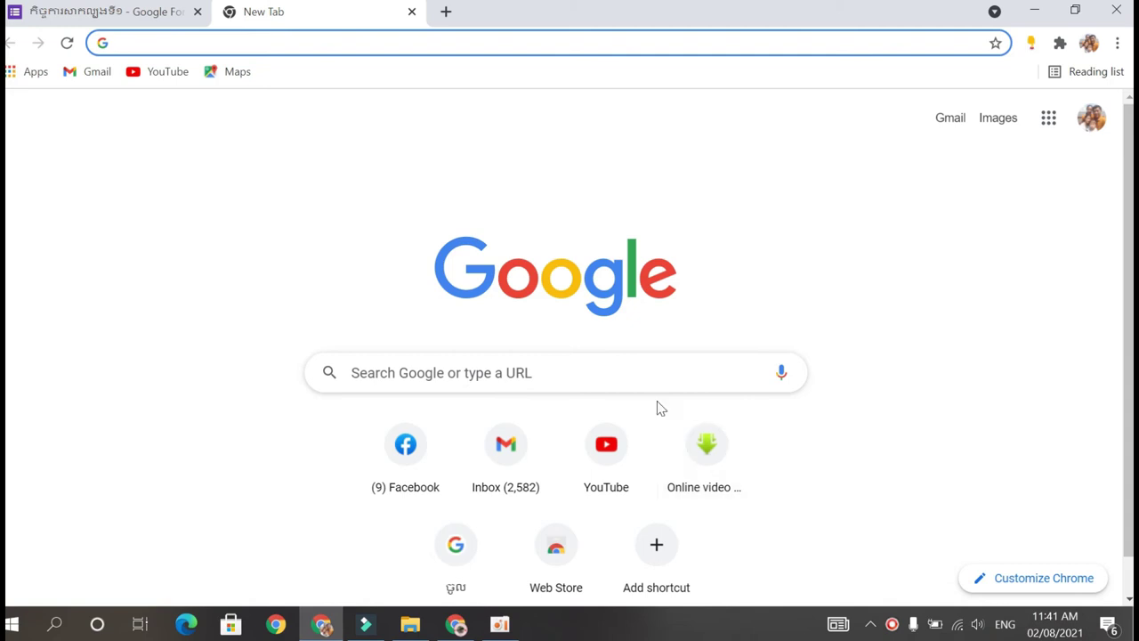
# Go to Google Drive and open the sharing settings of the form កិច្ចការសាកល្បងទី១
pyautogui.click(1050, 119)
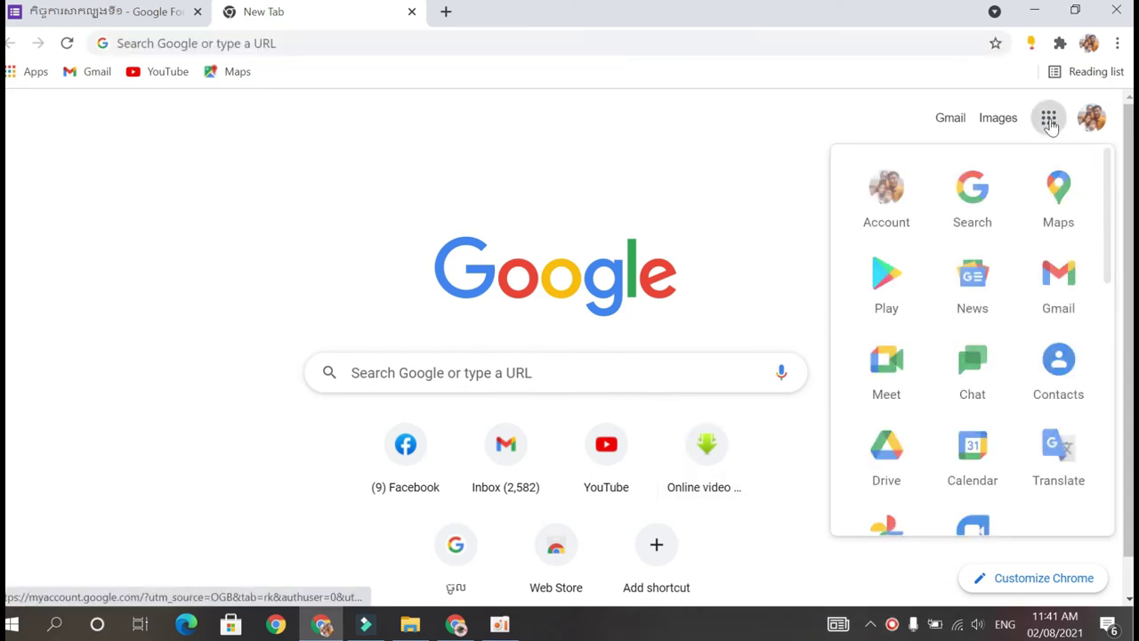
pyautogui.click(886, 452)
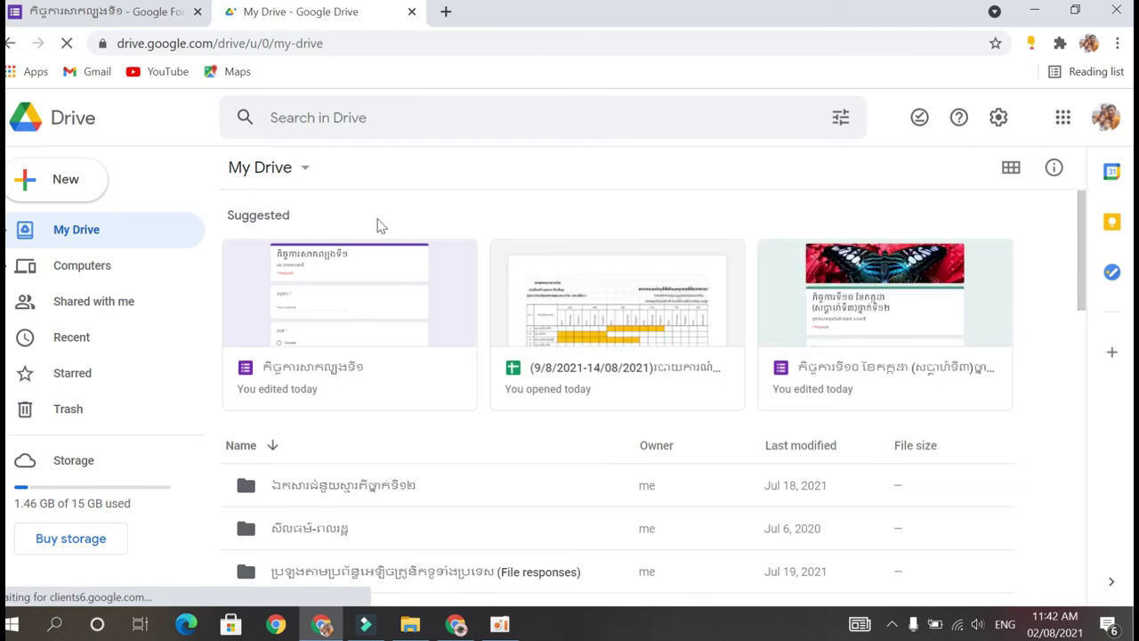
pyautogui.rightClick(347, 282)
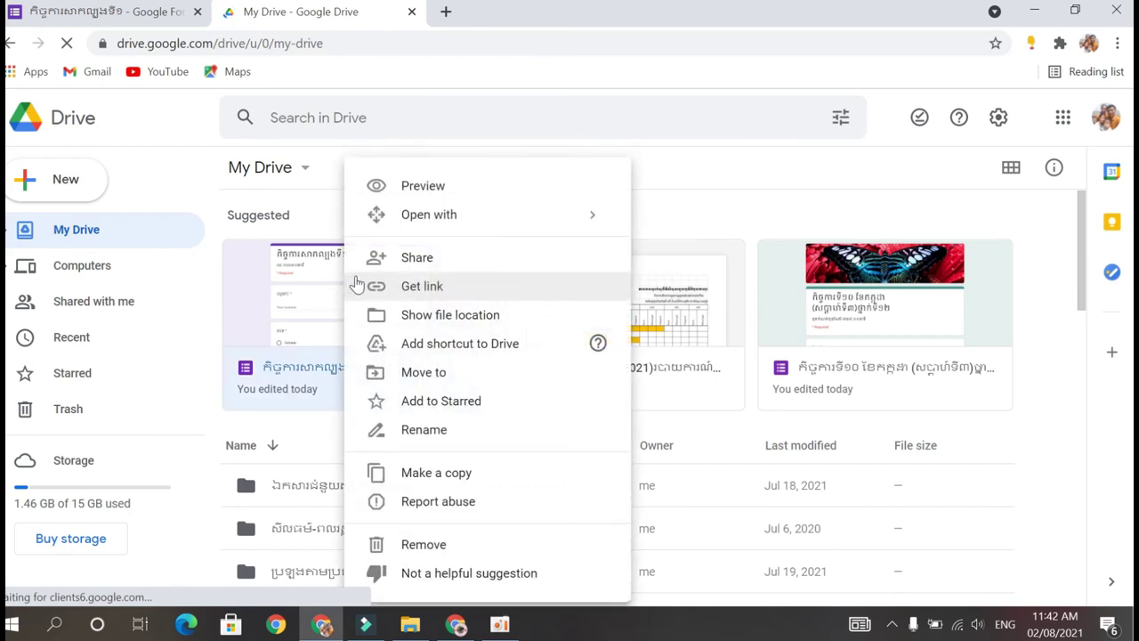
pyautogui.click(419, 258)
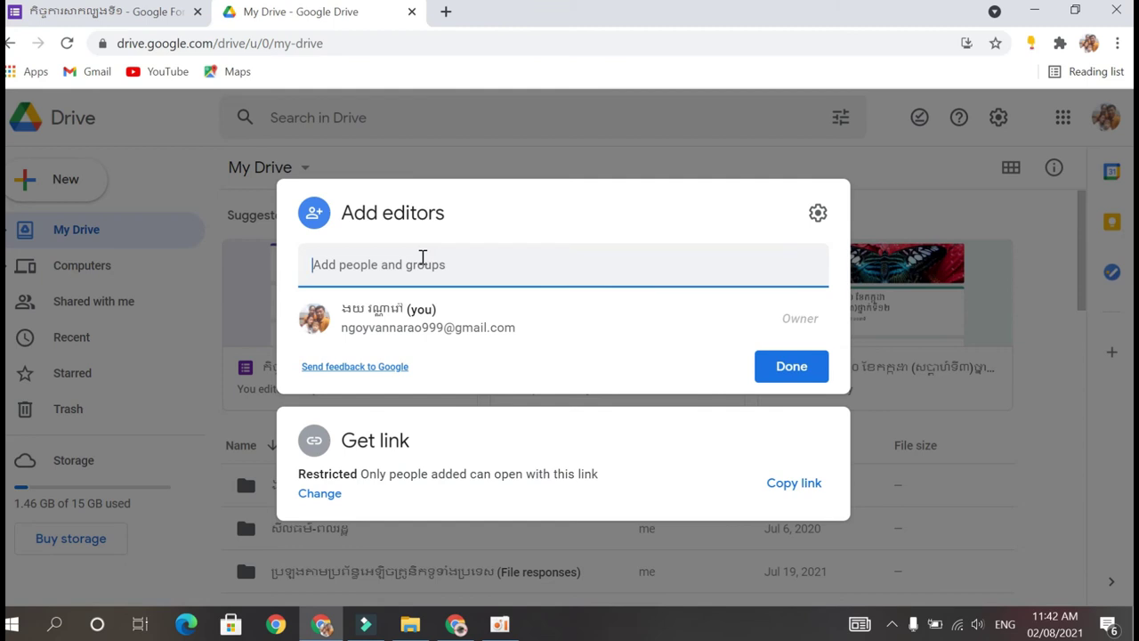
# Enter the collaborator's e-mail, keep the Editor role and send the sharing invitation
pyautogui.hotkey('ctrl', 'v')
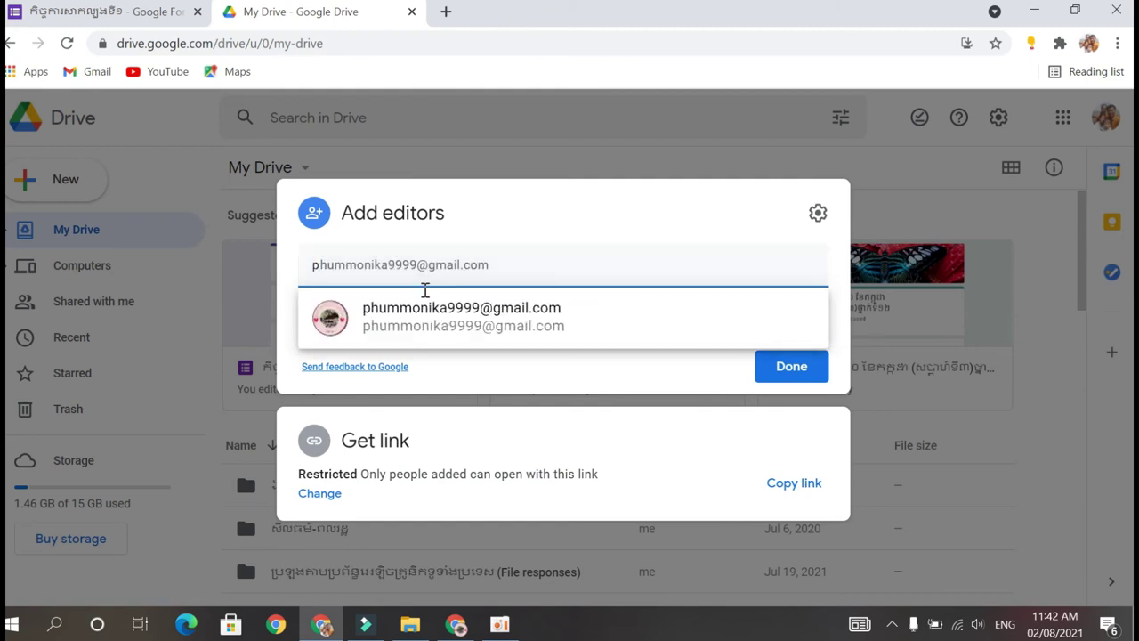
pyautogui.click(431, 313)
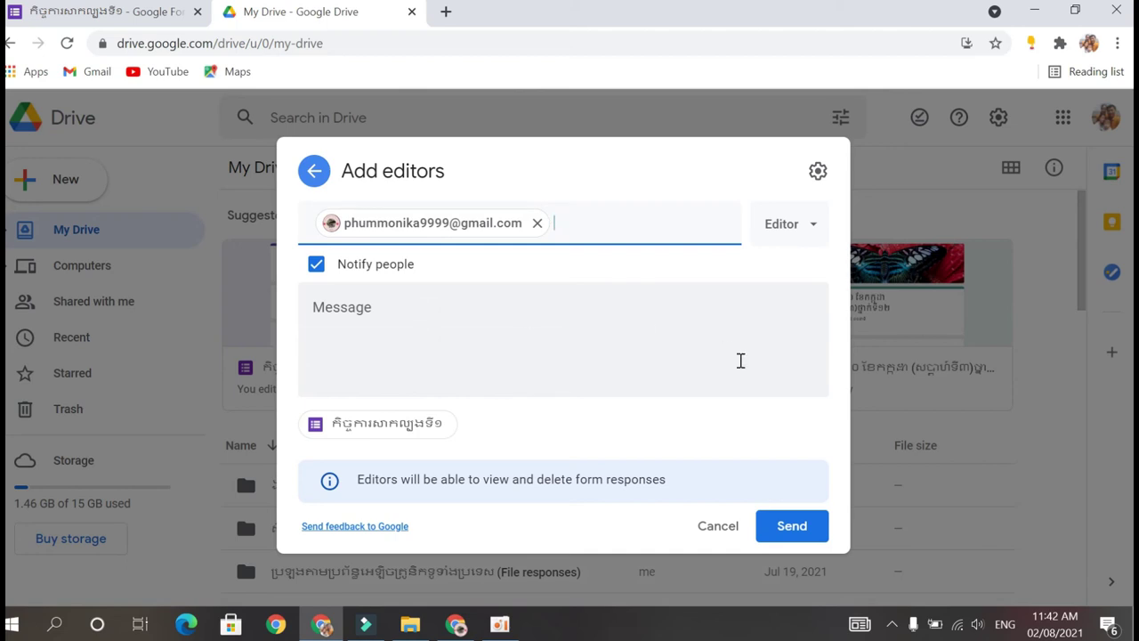
pyautogui.click(789, 226)
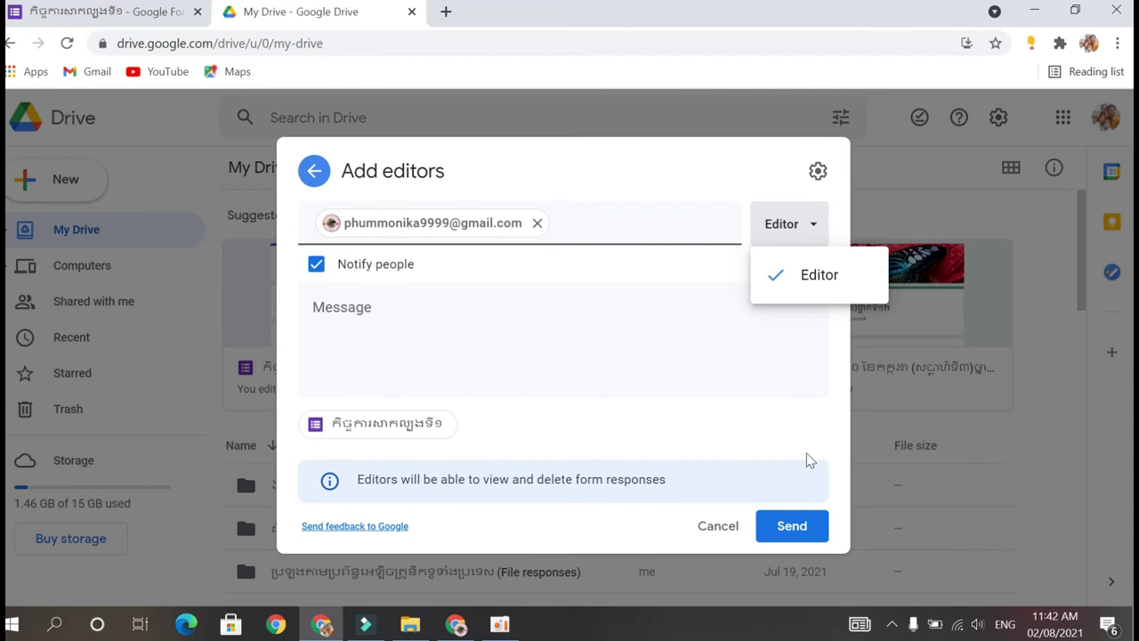
pyautogui.click(796, 274)
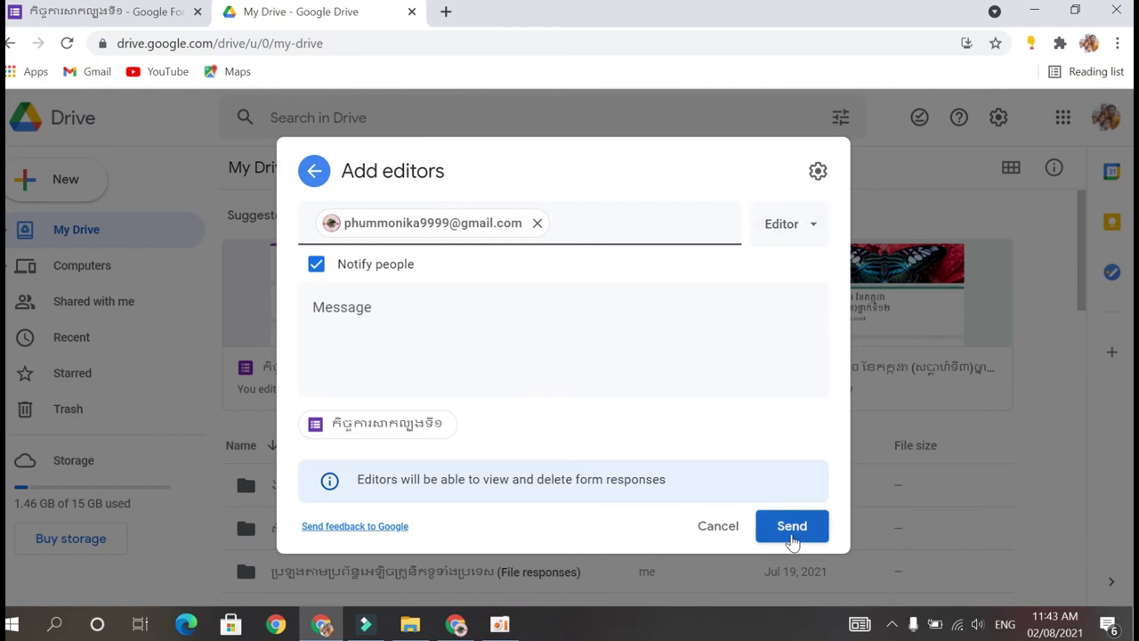
pyautogui.click(792, 534)
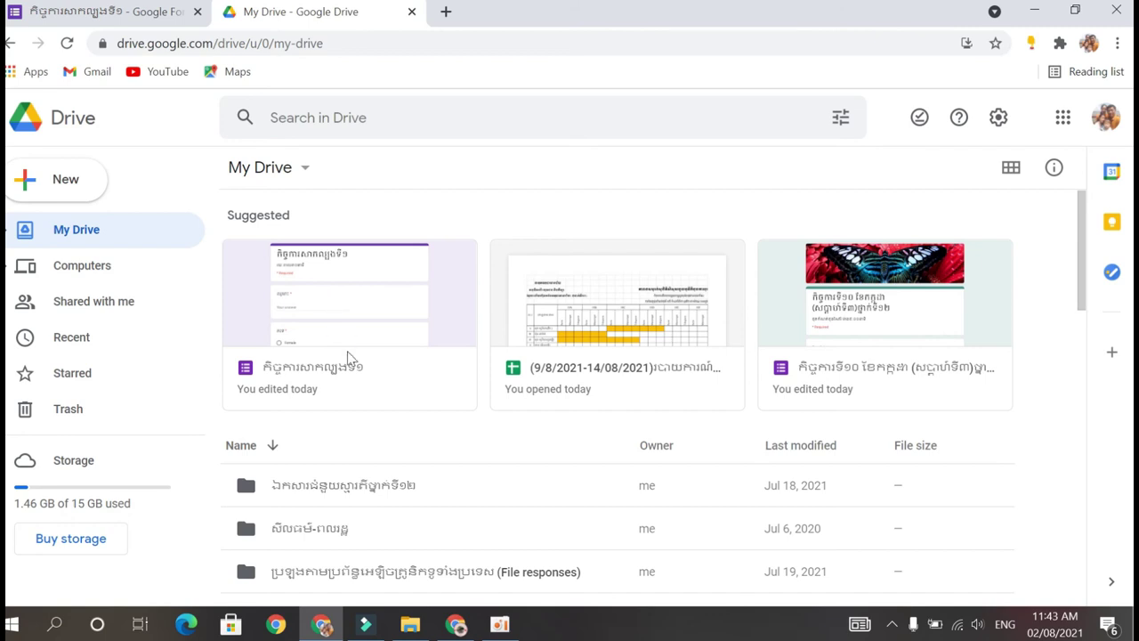
# Switch to the collaborator's Chrome window and open the form កិច្ចការសាកល្បងទី១ from the files shared with that account
pyautogui.click(472, 628)
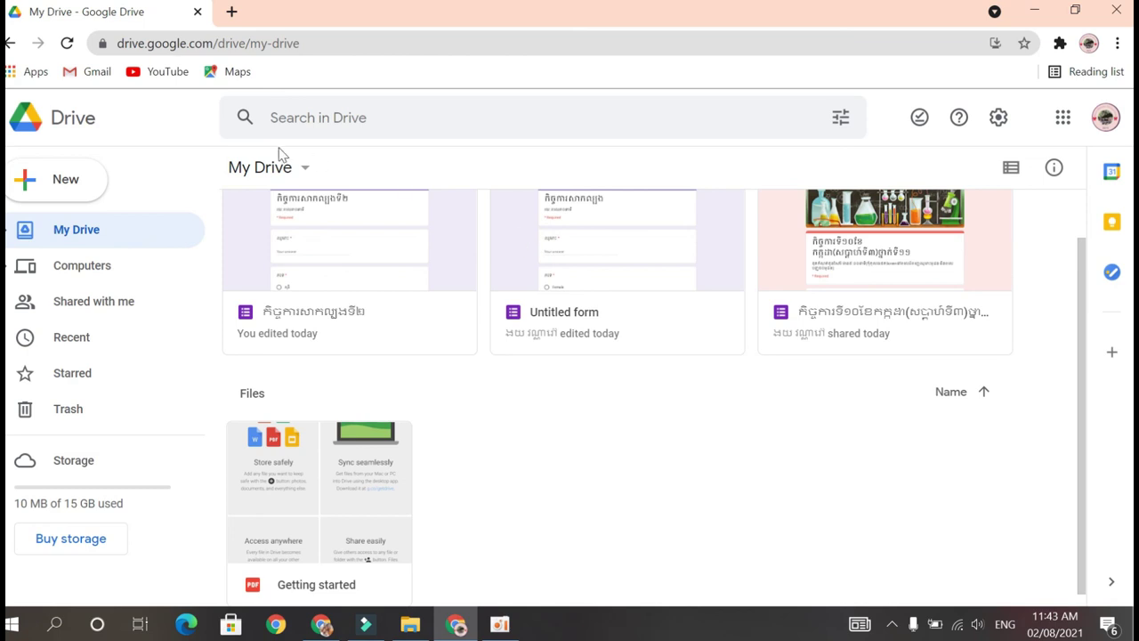
pyautogui.click(85, 305)
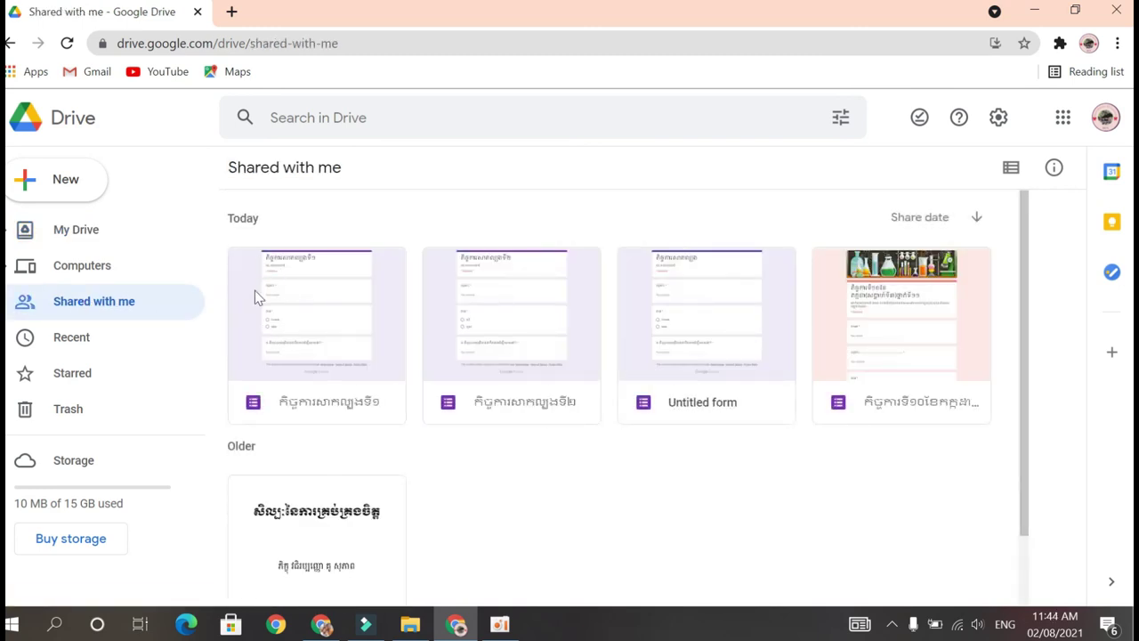
pyautogui.click(336, 317)
pyautogui.doubleClick(336, 317)
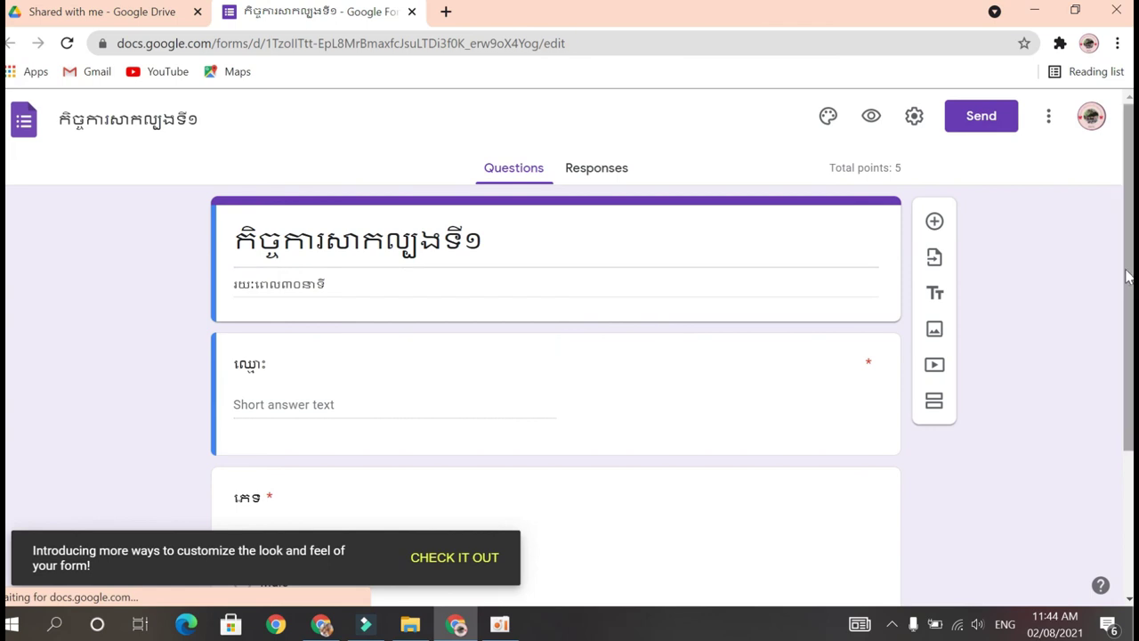
# Change the first option of the ភេទ question to ស្រី and the second to ប្រុស, and select the ឈ្មោះ question
pyautogui.moveTo(1127, 277); pyautogui.dragTo(1128, 414)
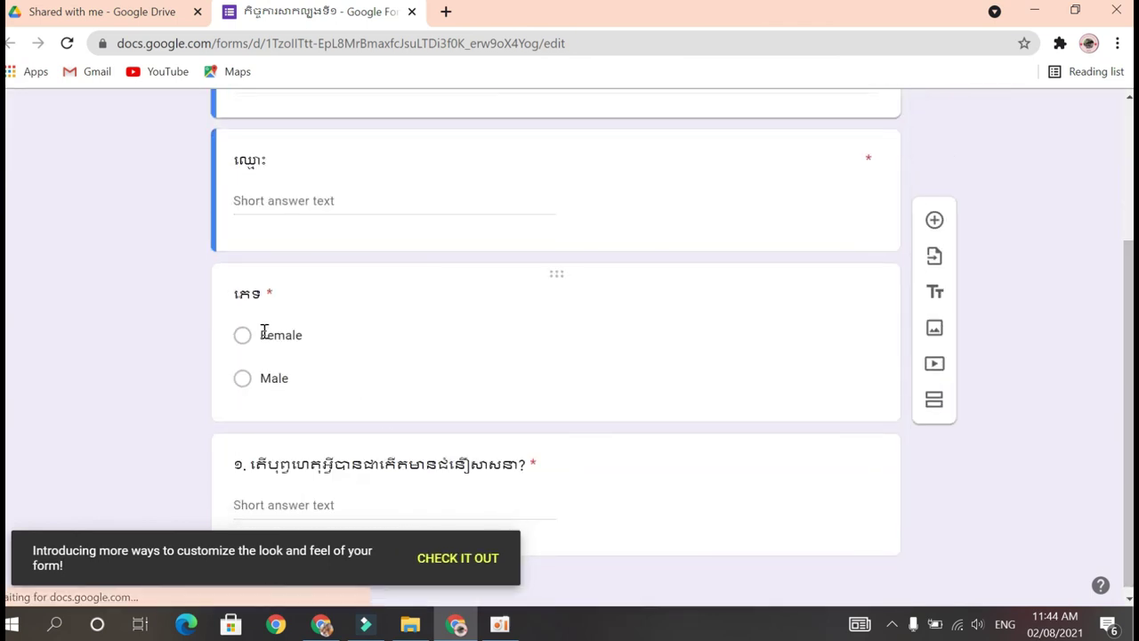
pyautogui.click(264, 331)
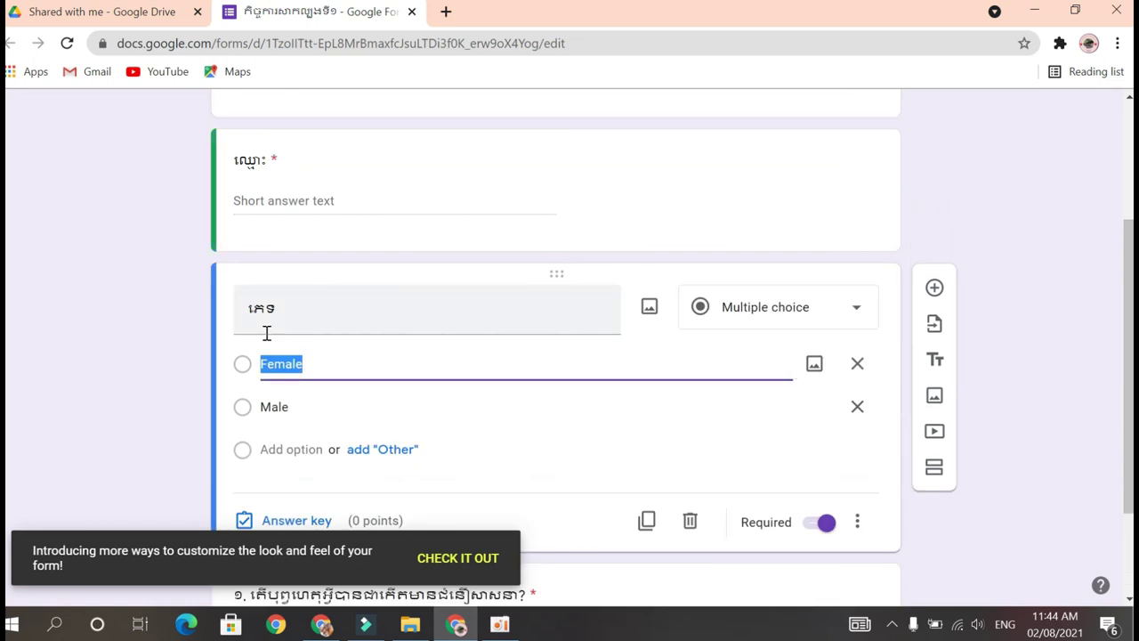
pyautogui.write('s')
pyautogui.hotkey('alt', 'shift')
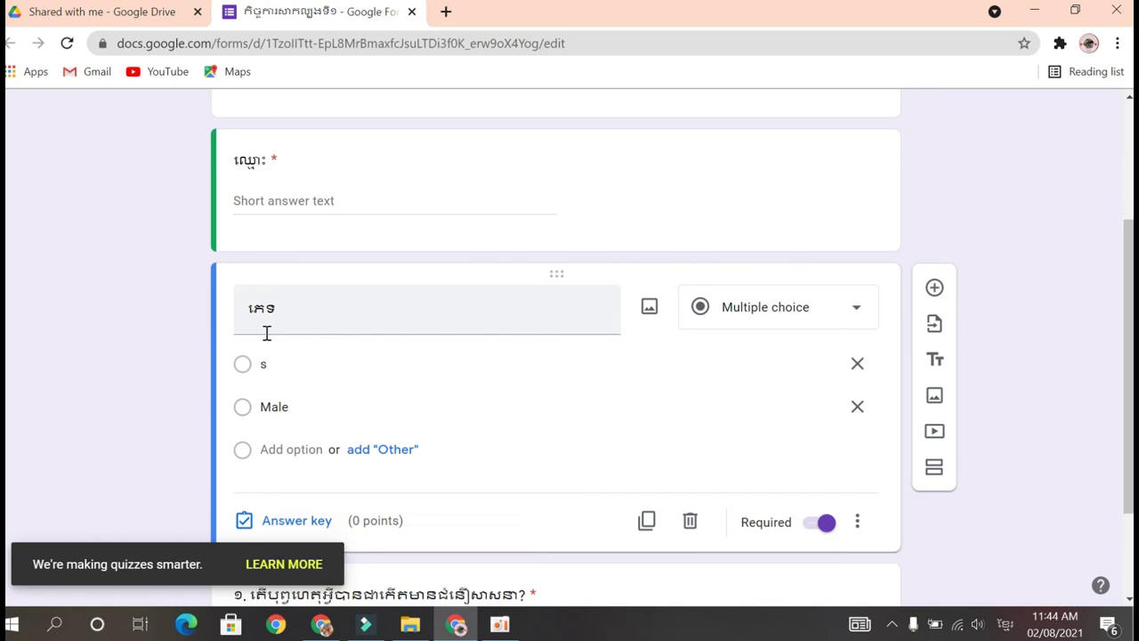
pyautogui.click(279, 362)
pyautogui.write('ស្រី')
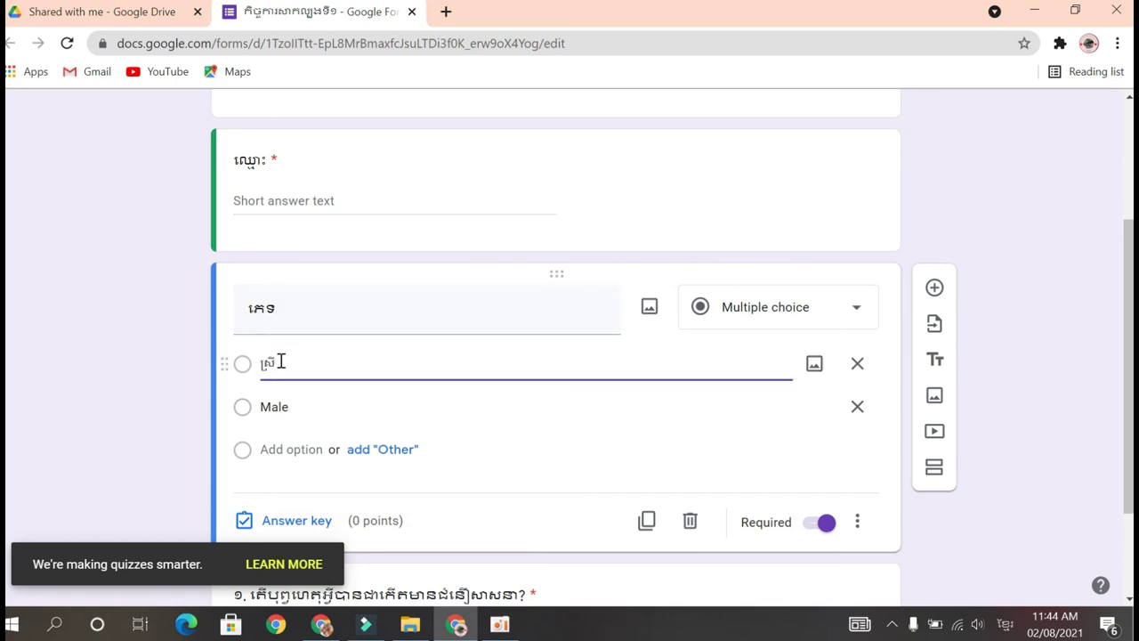
pyautogui.press('Tab')
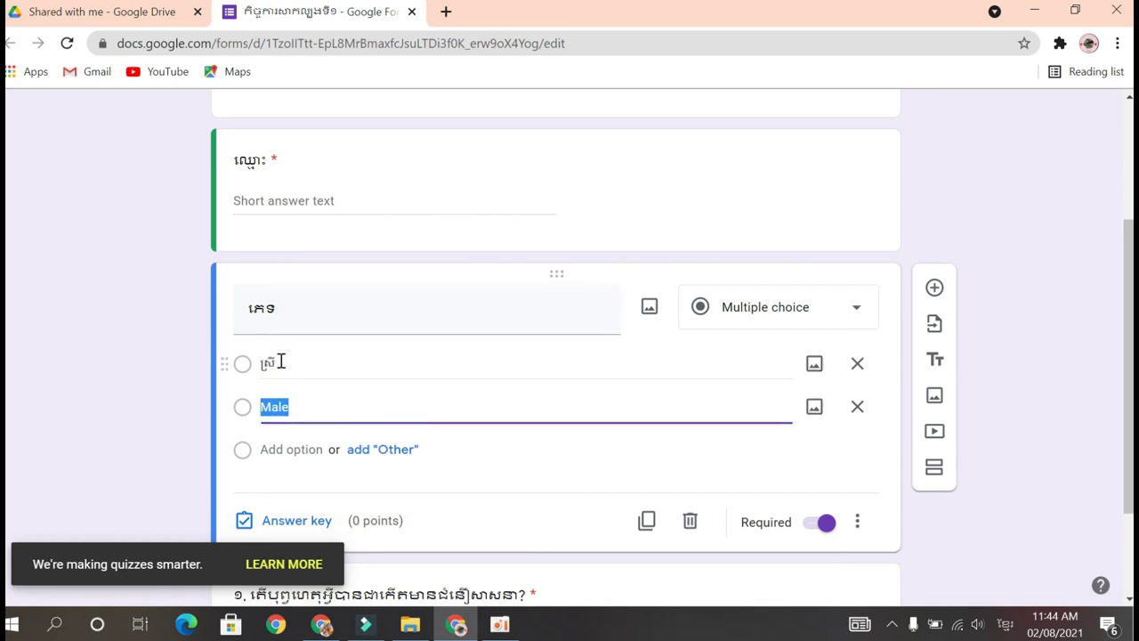
pyautogui.write('ប្រុស')
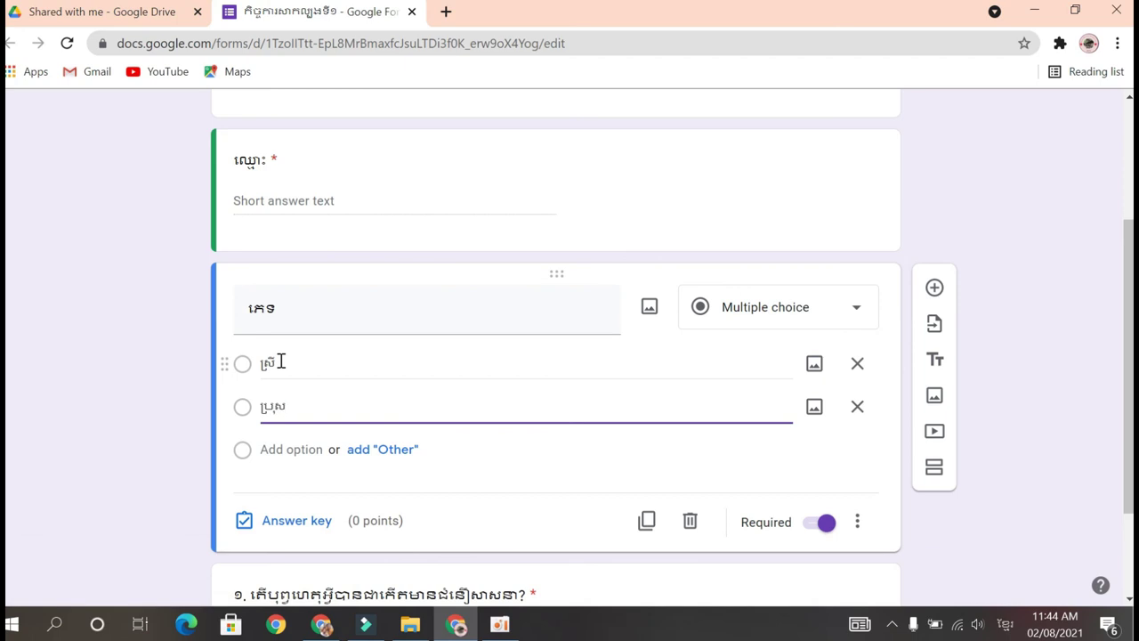
pyautogui.click(448, 214)
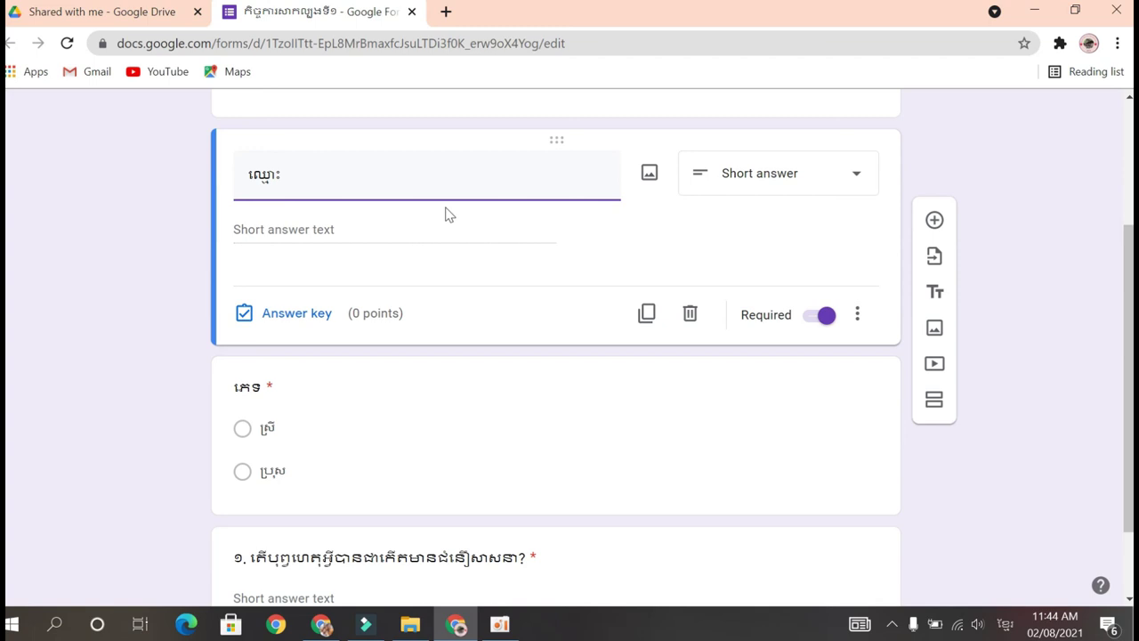
pyautogui.click(523, 252)
pyautogui.moveTo(1130, 276); pyautogui.dragTo(1130, 142)
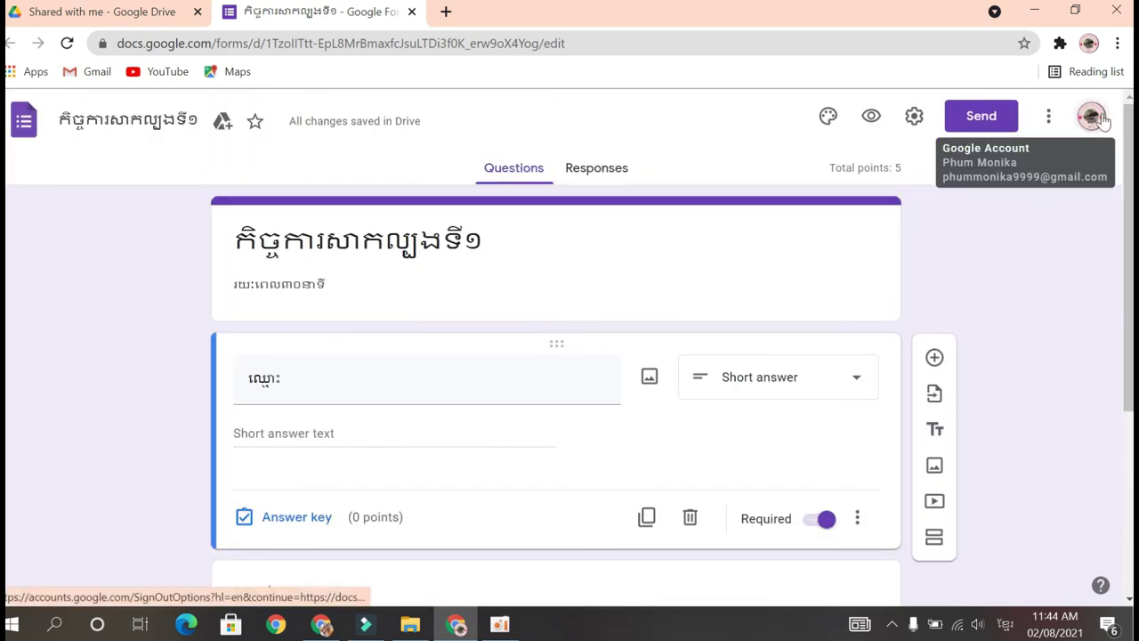